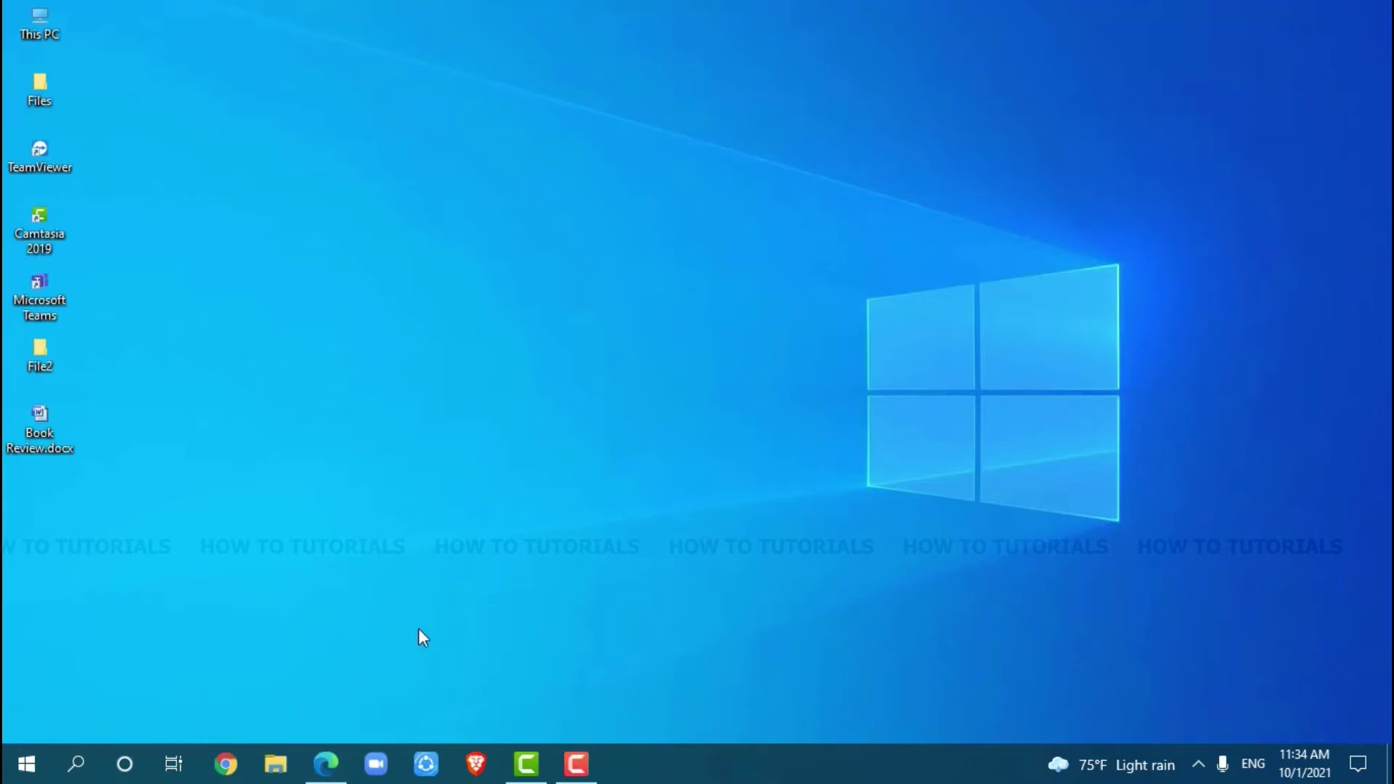
Bring the Edge window forward and open its Settings and more menu
left_click(326, 764)
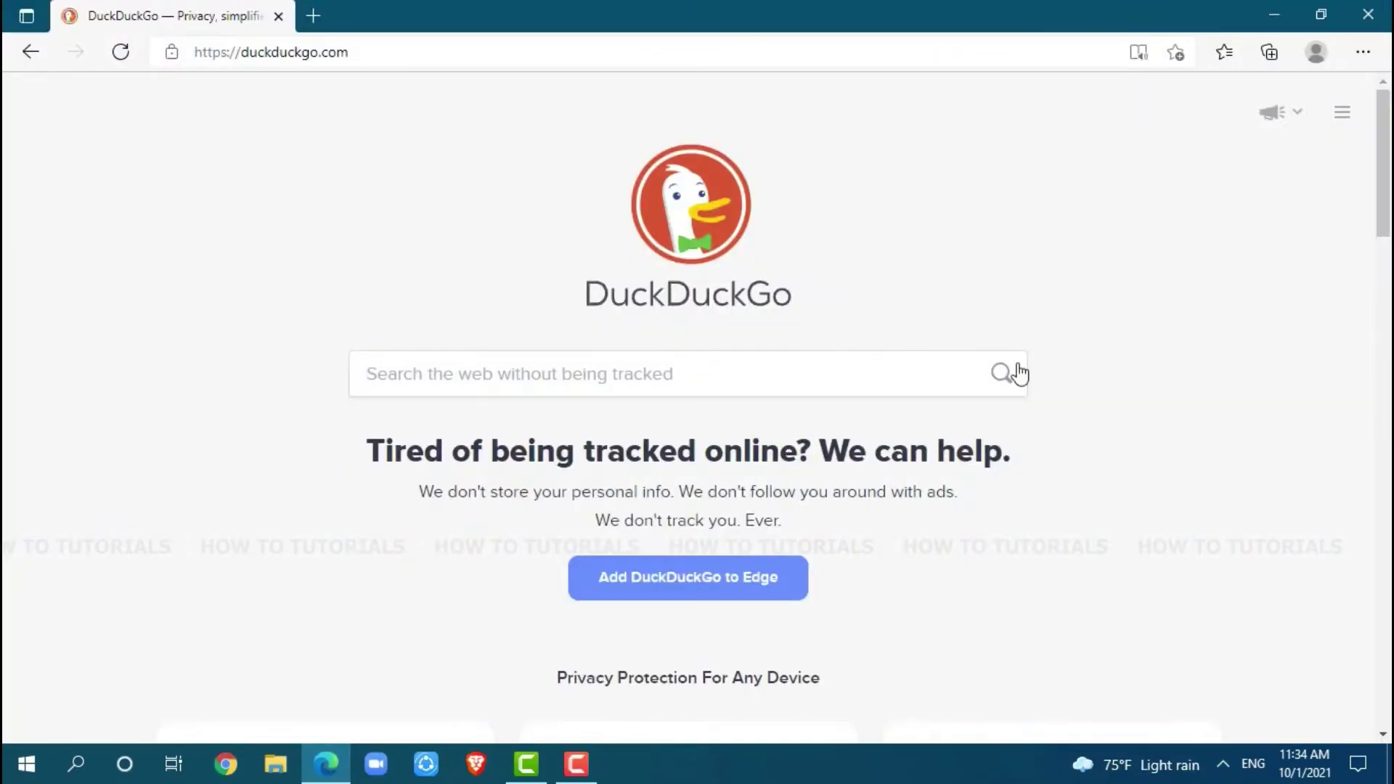
left_click(1362, 53)
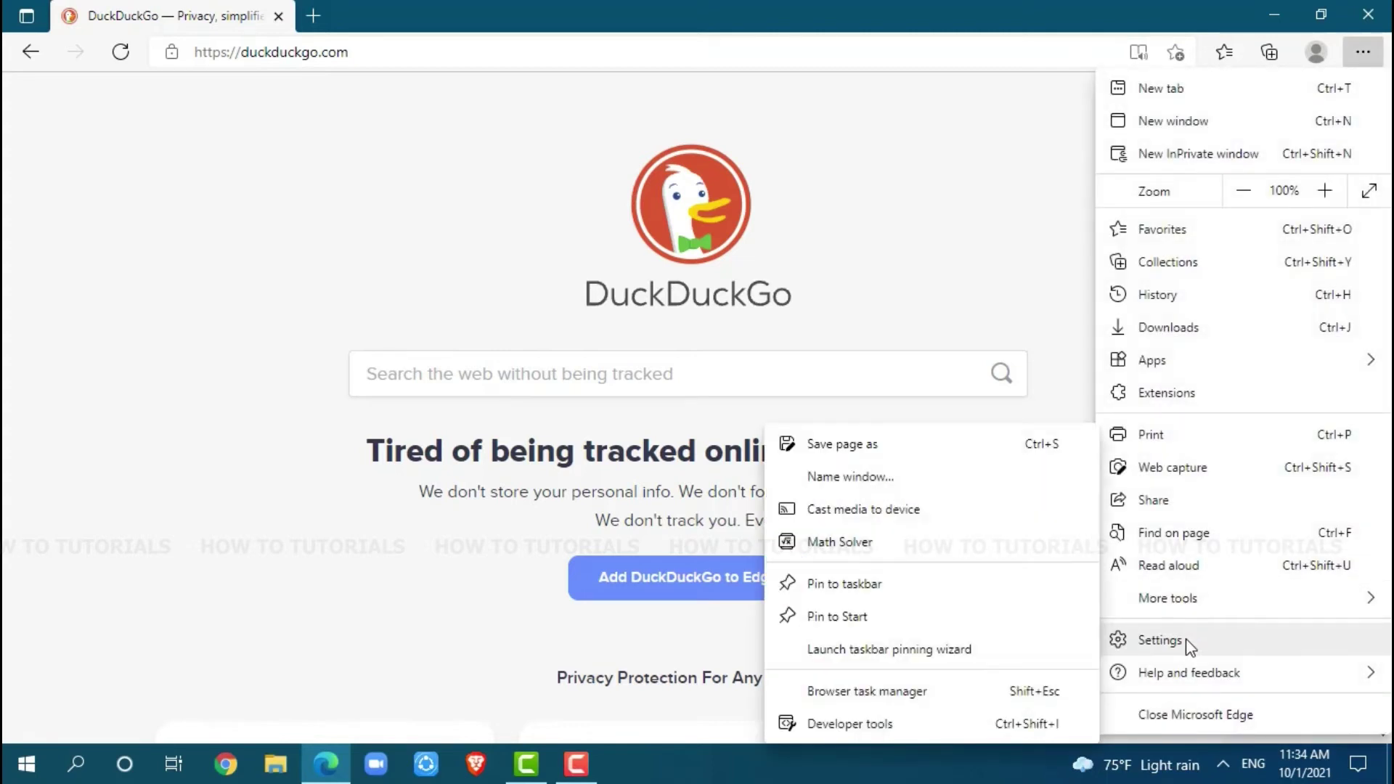
Go to Settings and the Privacy, search, and services section
left_click(1160, 640)
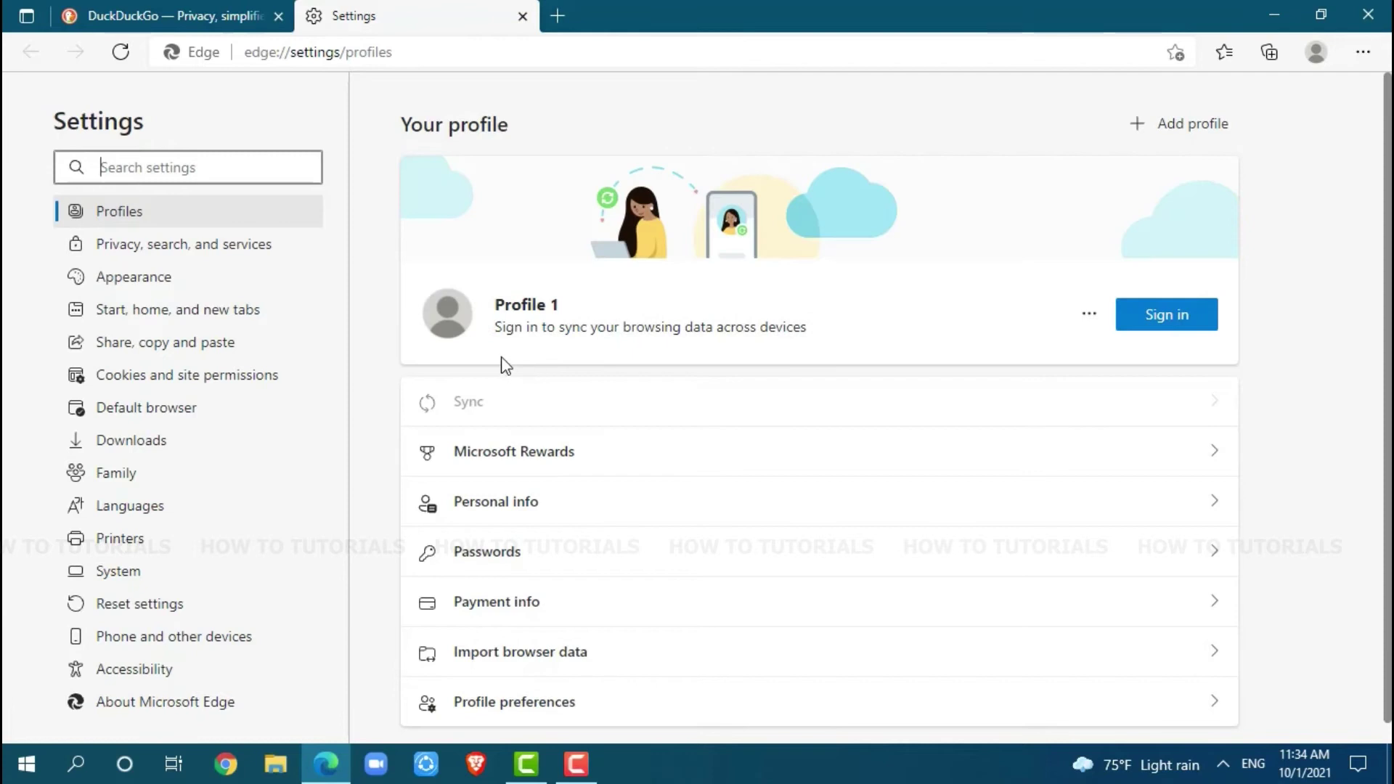
left_click(216, 250)
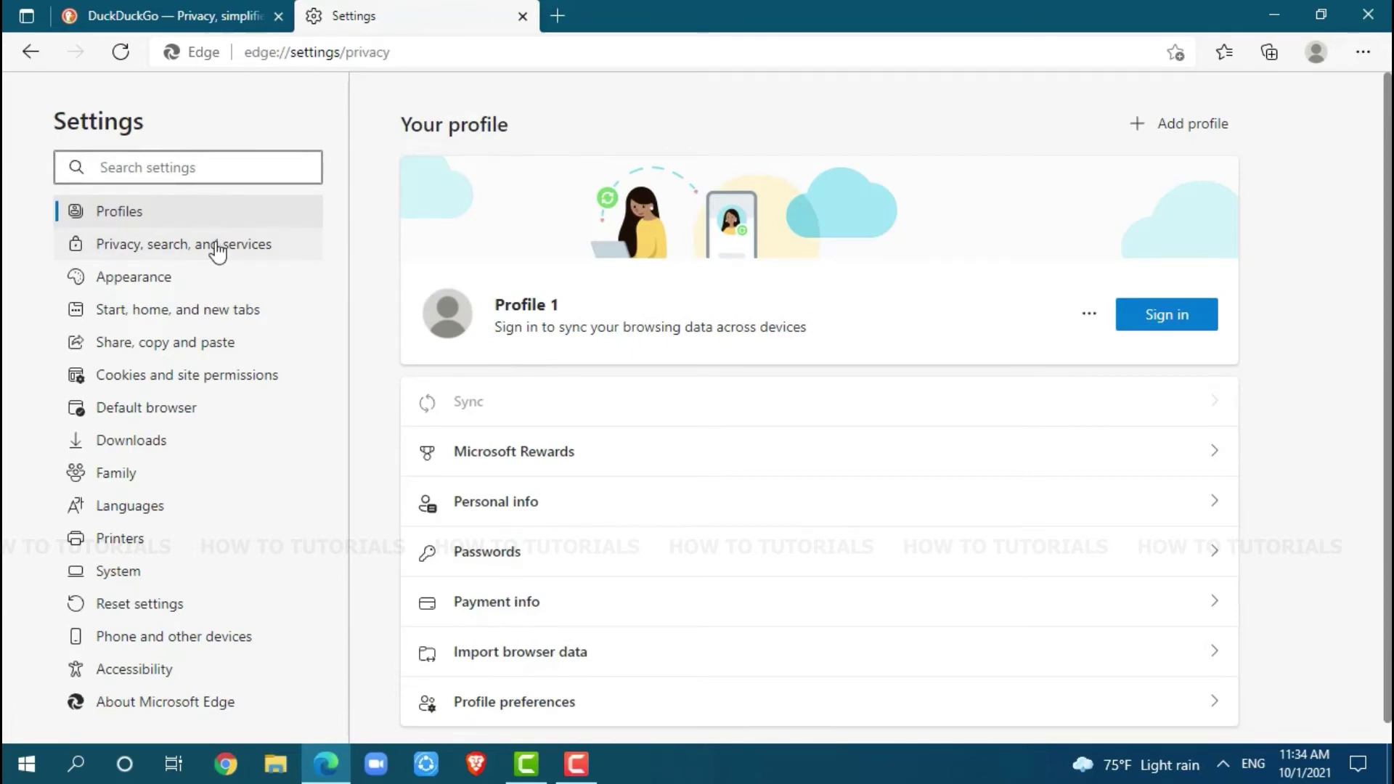
scroll(1369, 529, "down", 10)
scroll(1368, 574, "down", 5)
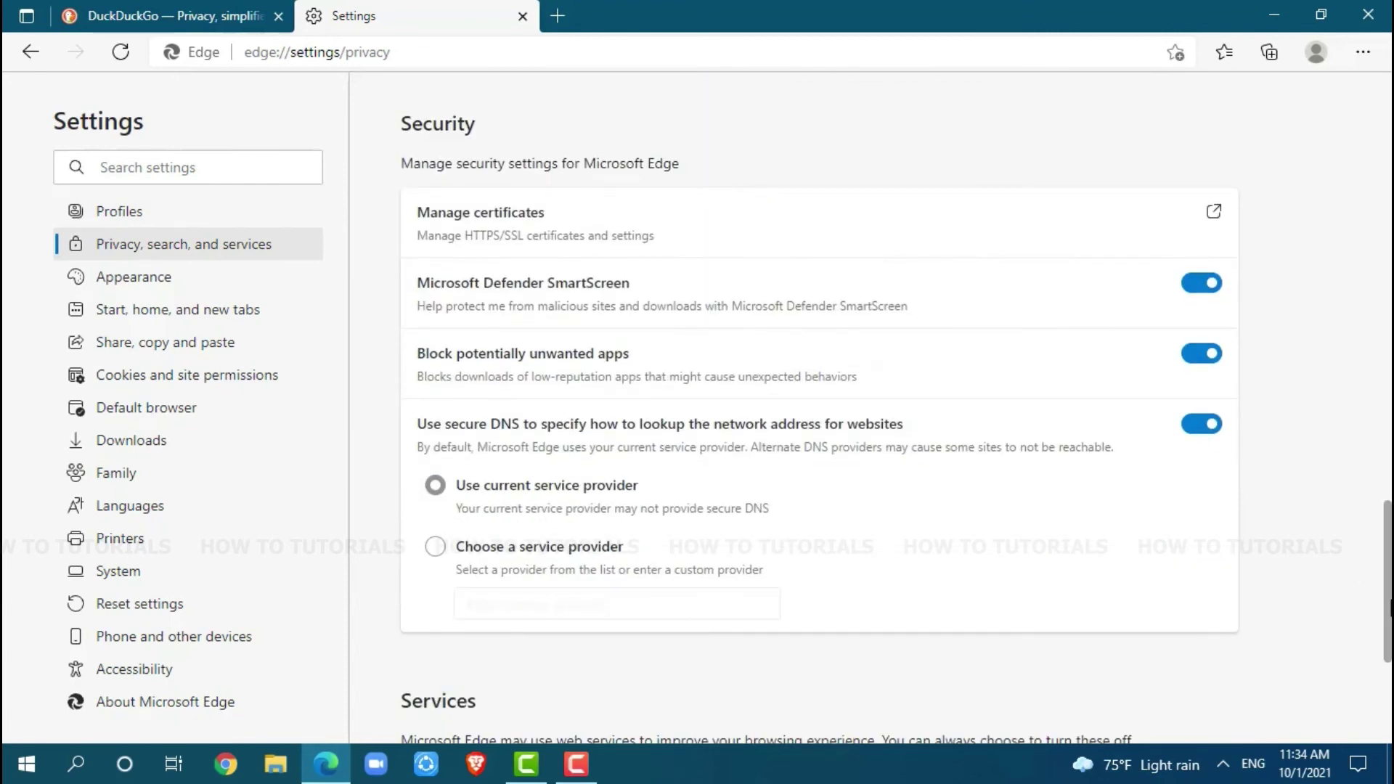
scroll(1389, 607, "down", 3)
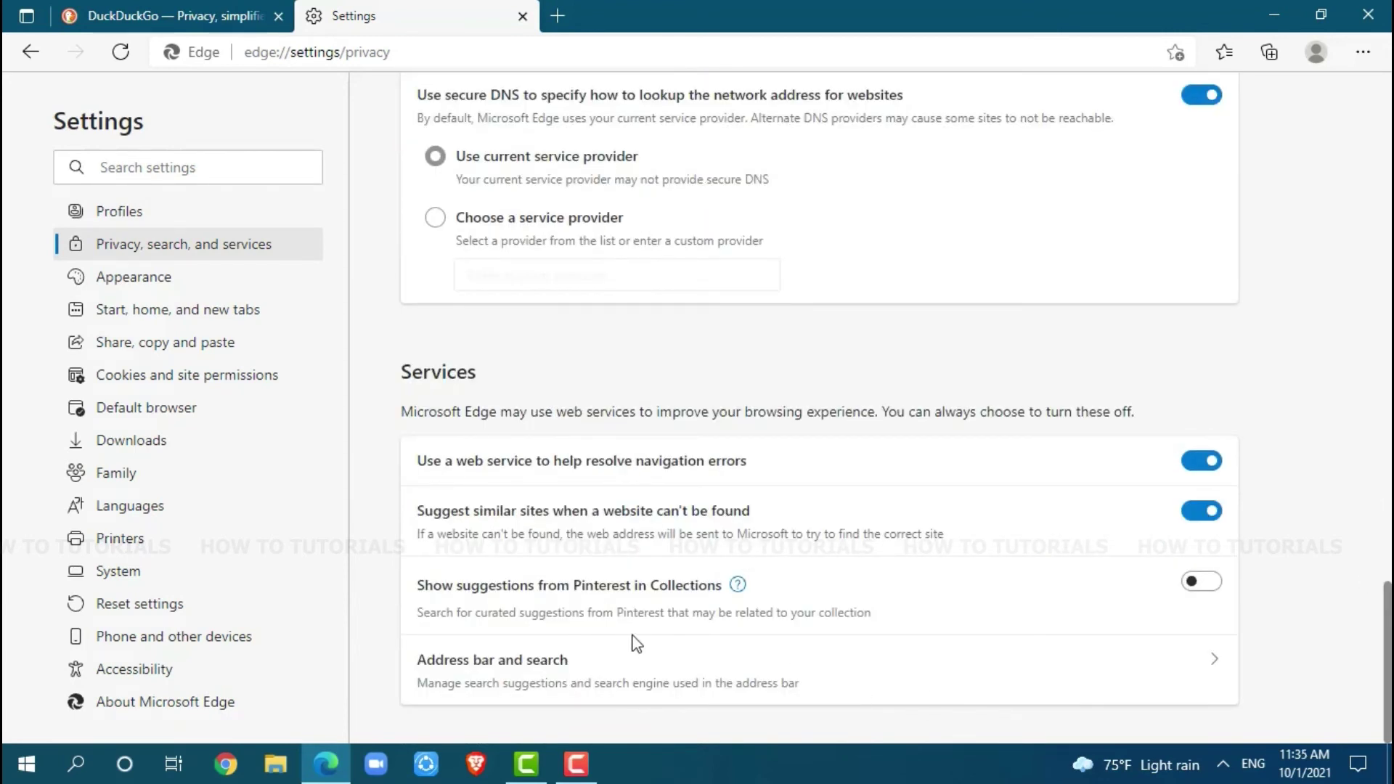
In Address bar and search, choose Google as the address bar search engine
left_click(640, 672)
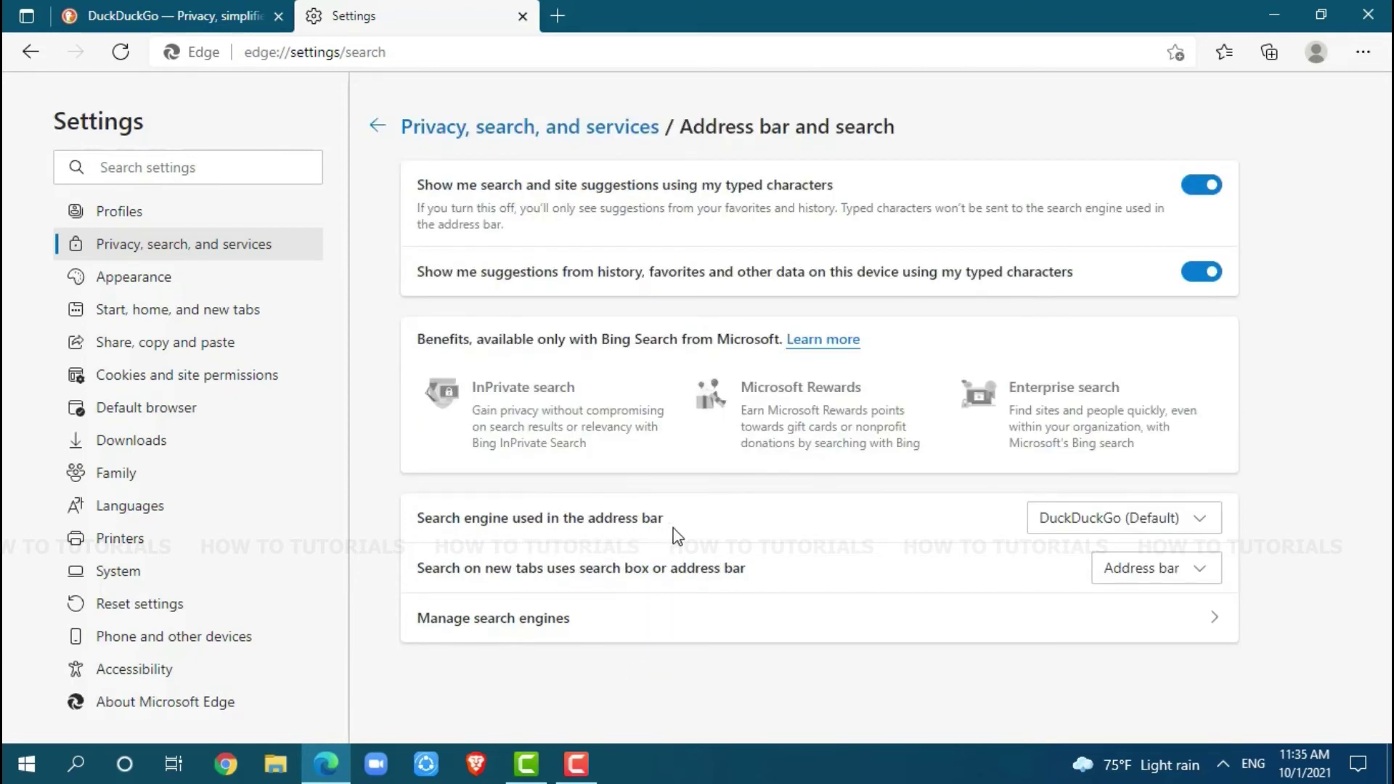
left_click(1204, 524)
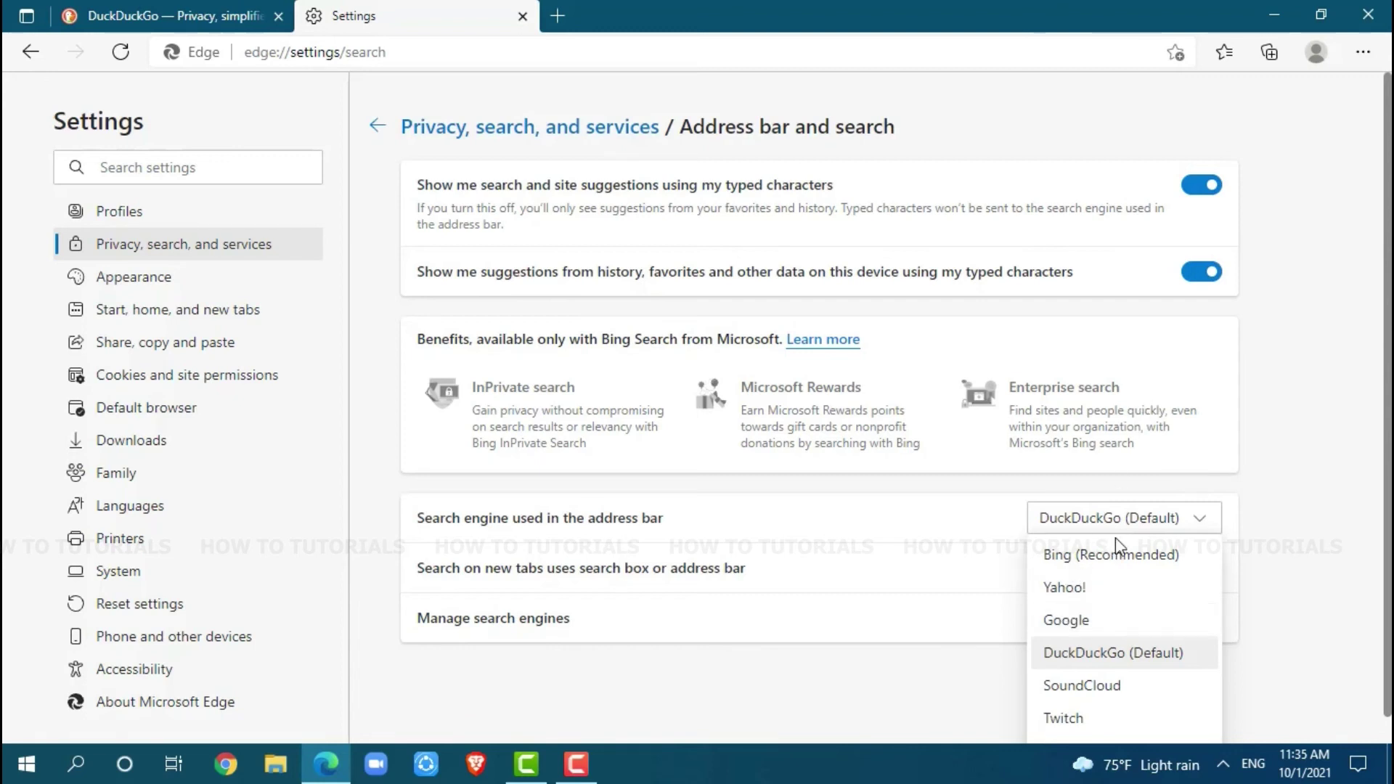
left_click(1065, 619)
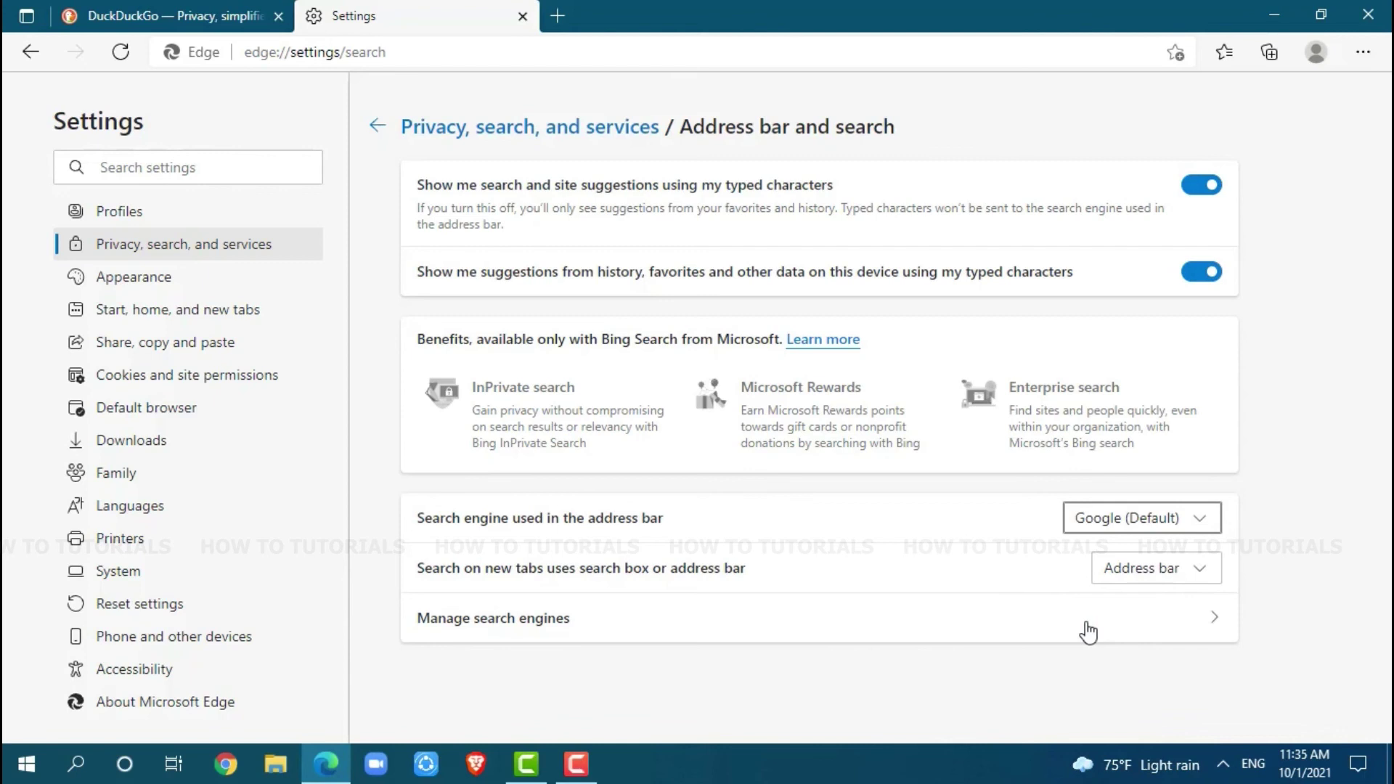